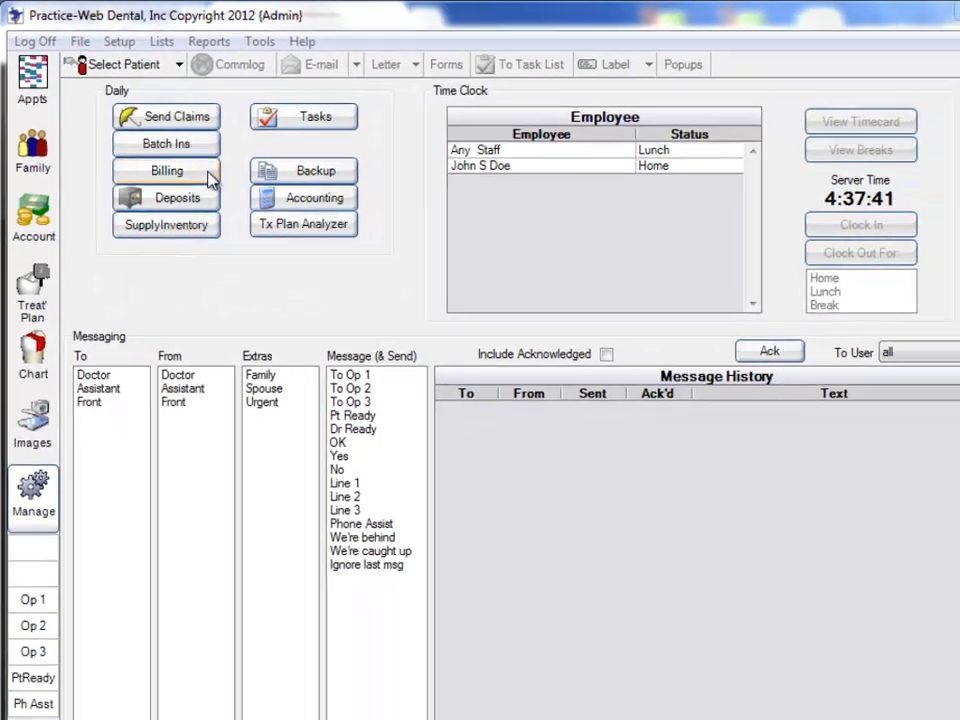
- Review the billing types offered in the billing options and in the practice definitions, including the Standard Account - No Fin, Charge entry
left_click(228, 196)
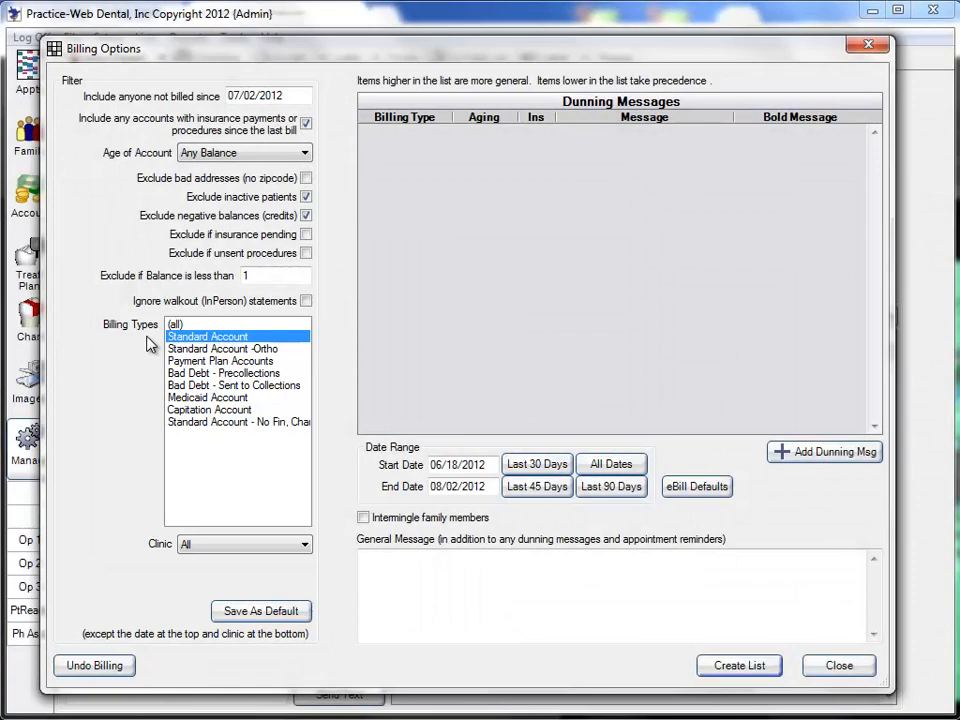
left_click(841, 667)
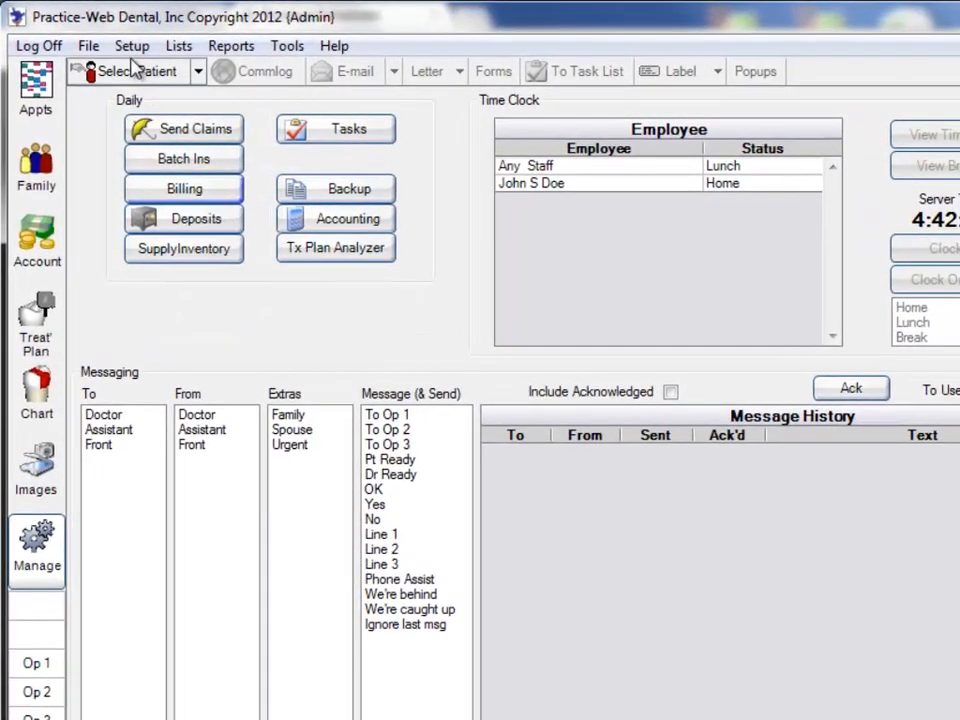
left_click(130, 52)
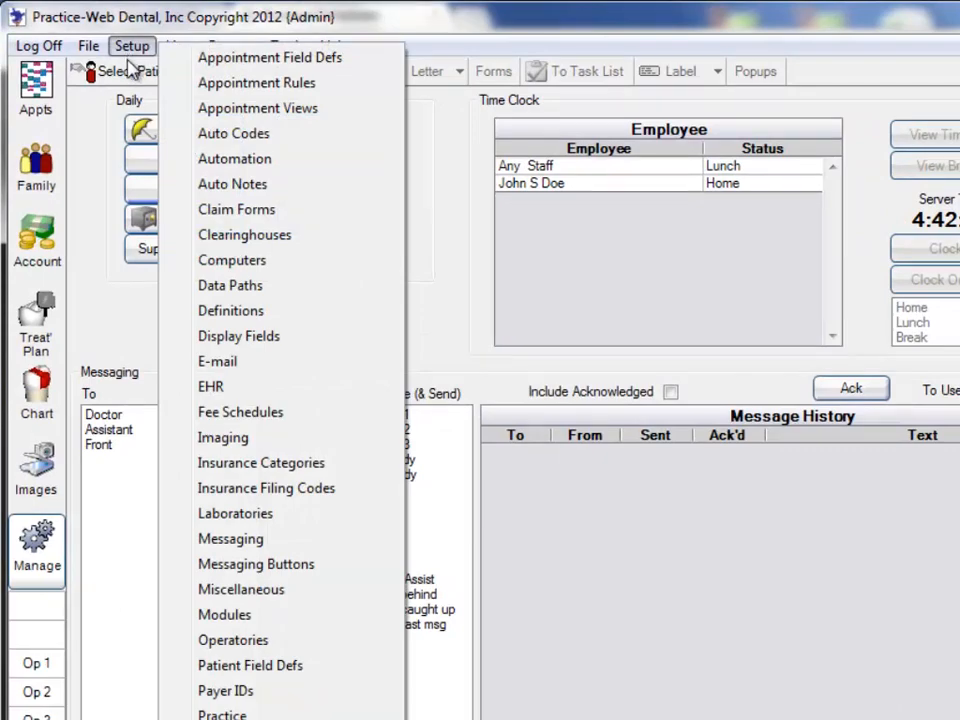
left_click(212, 306)
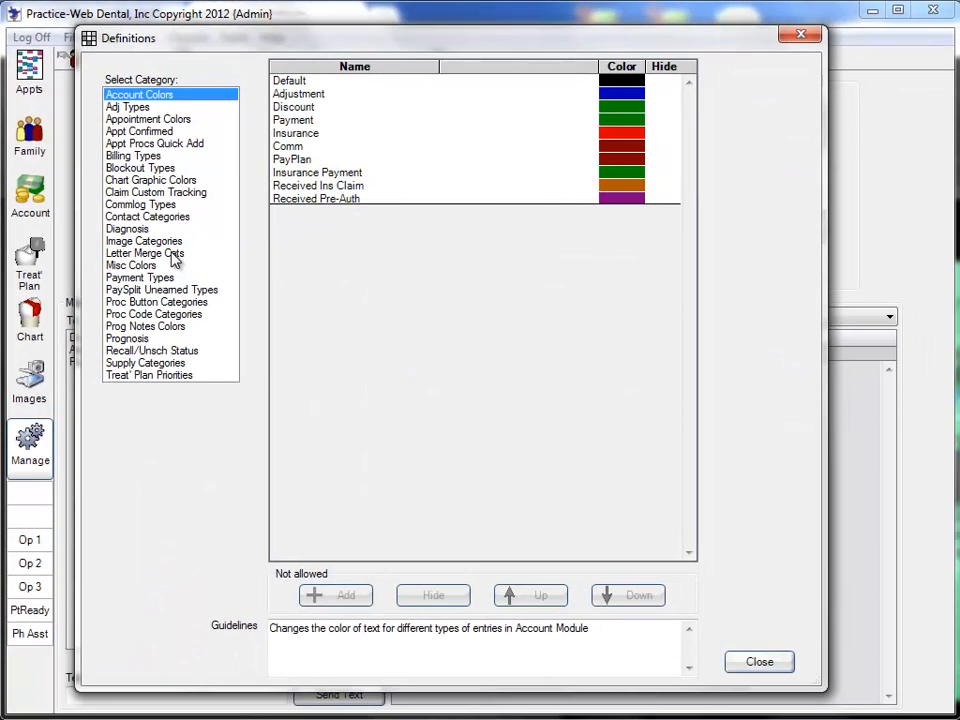
left_click(145, 157)
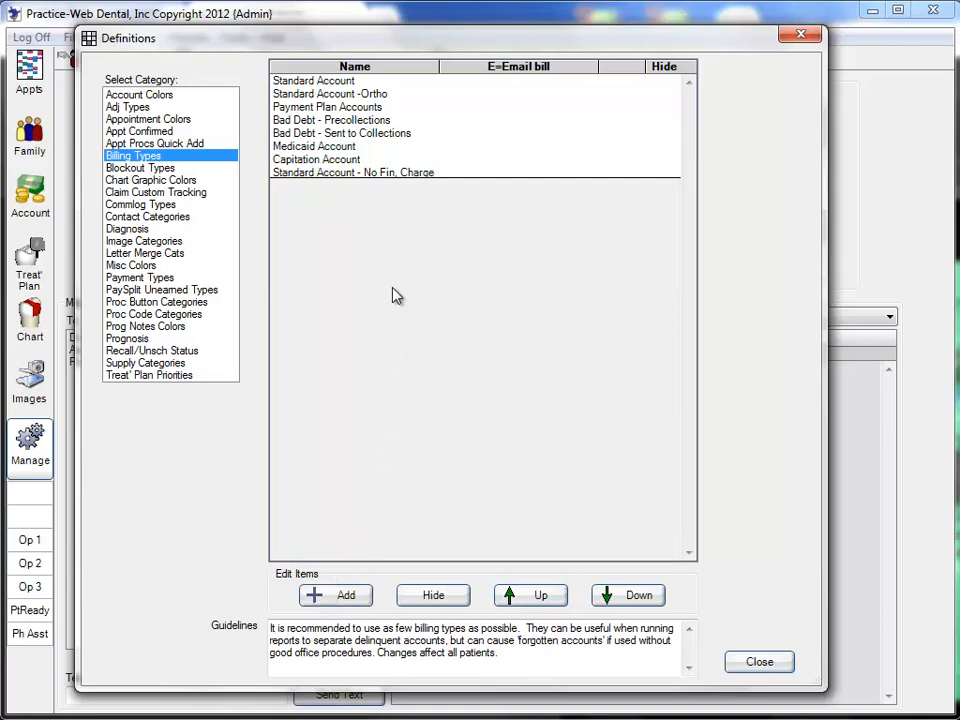
double_click(358, 176)
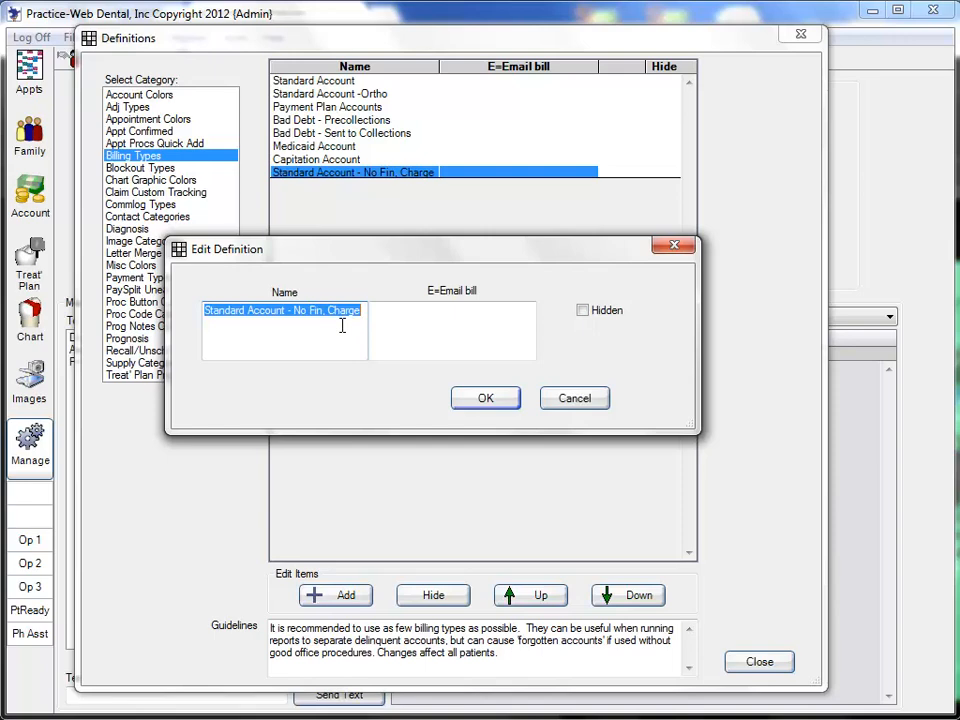
left_click(564, 401)
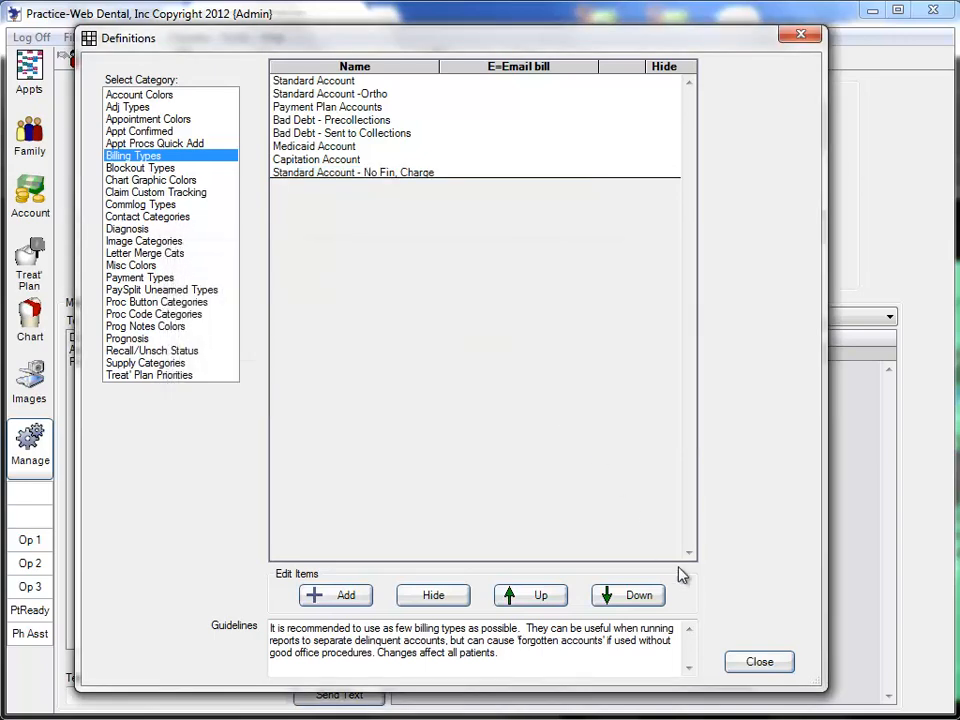
left_click(757, 662)
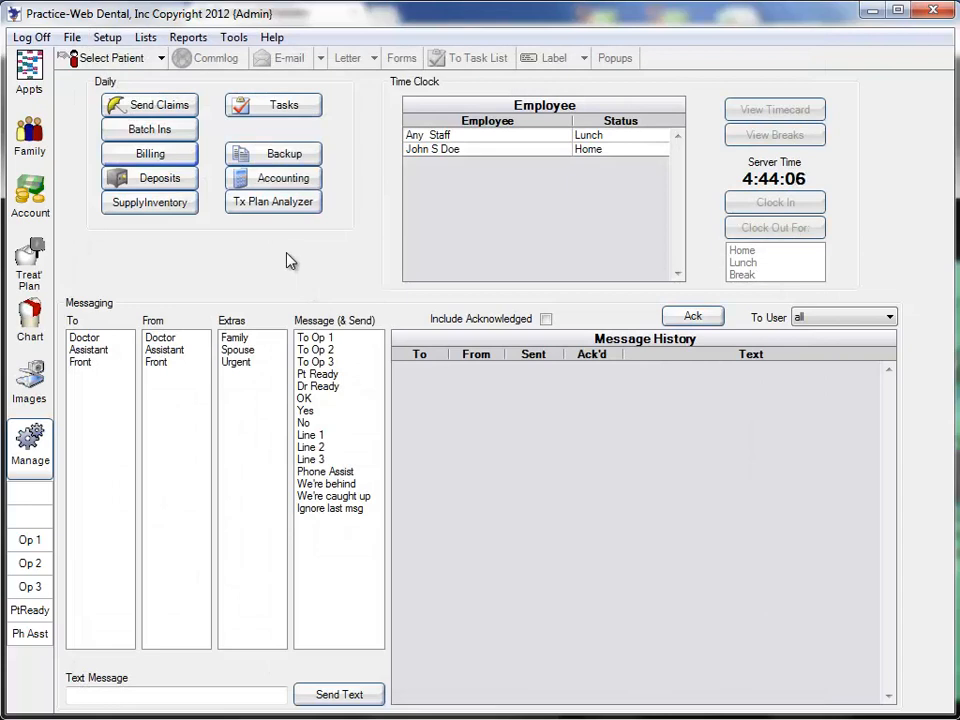
- Edit the patient's information in the Family module and set the billing type to Standard Account -Ortho
left_click(33, 151)
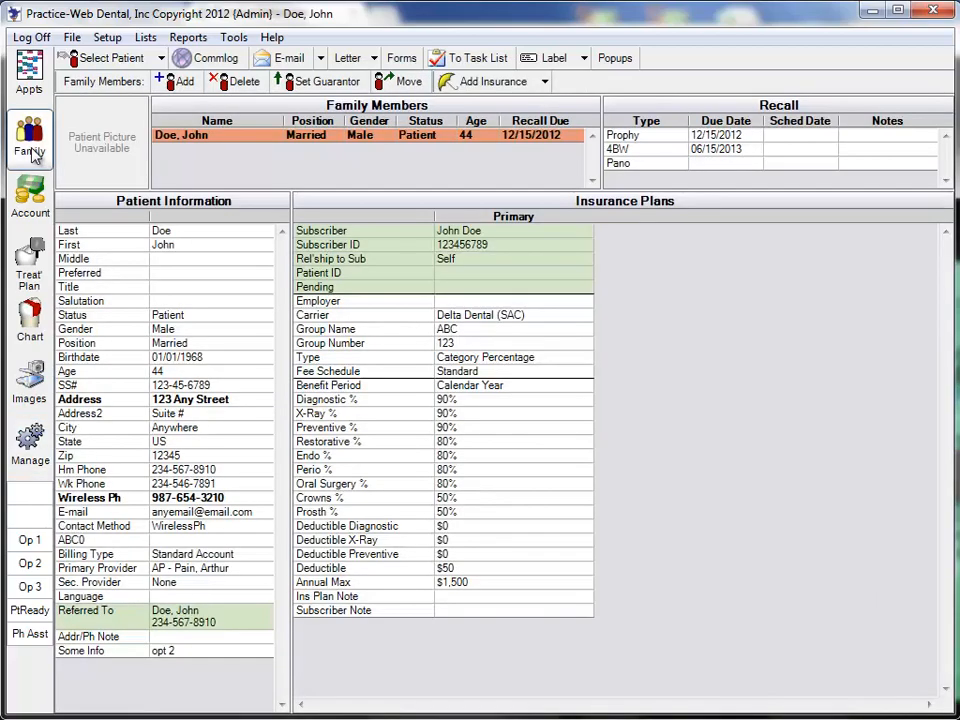
double_click(228, 280)
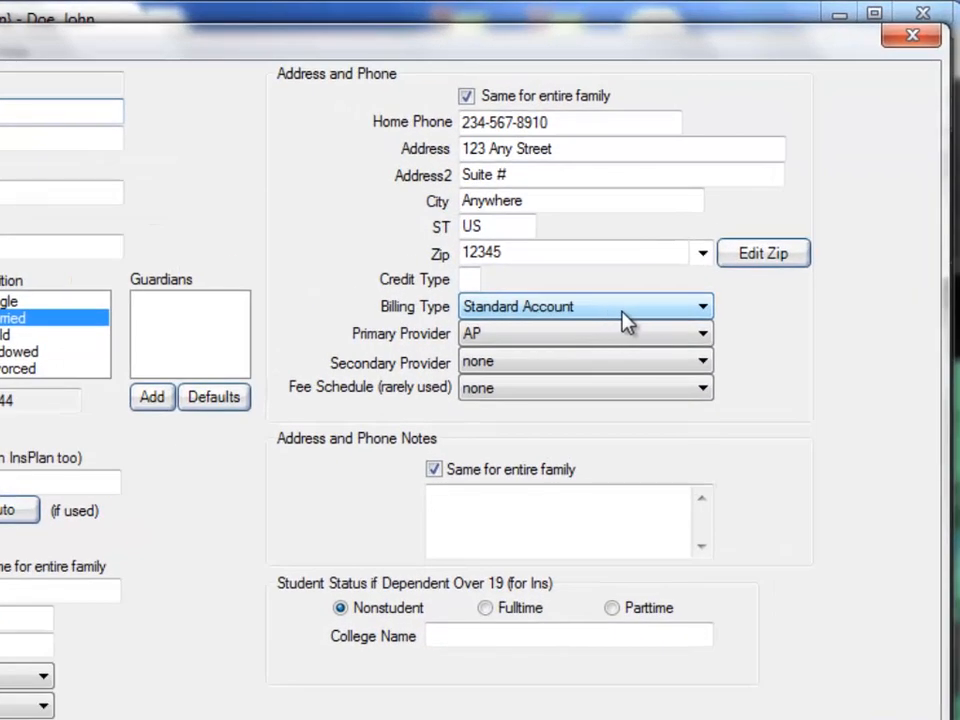
left_click(706, 316)
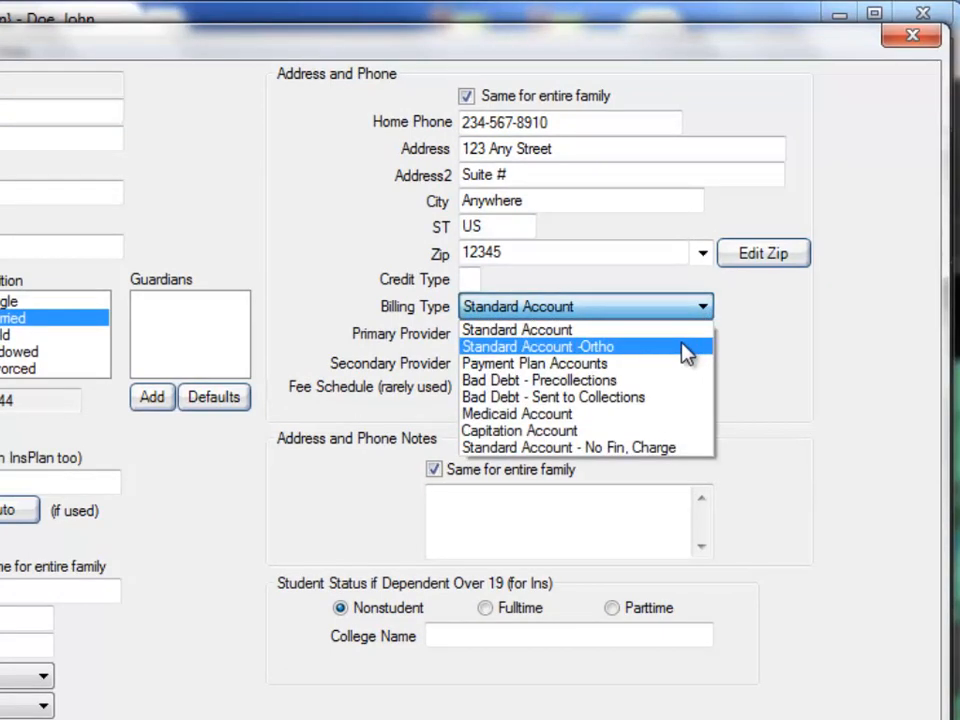
left_click(684, 347)
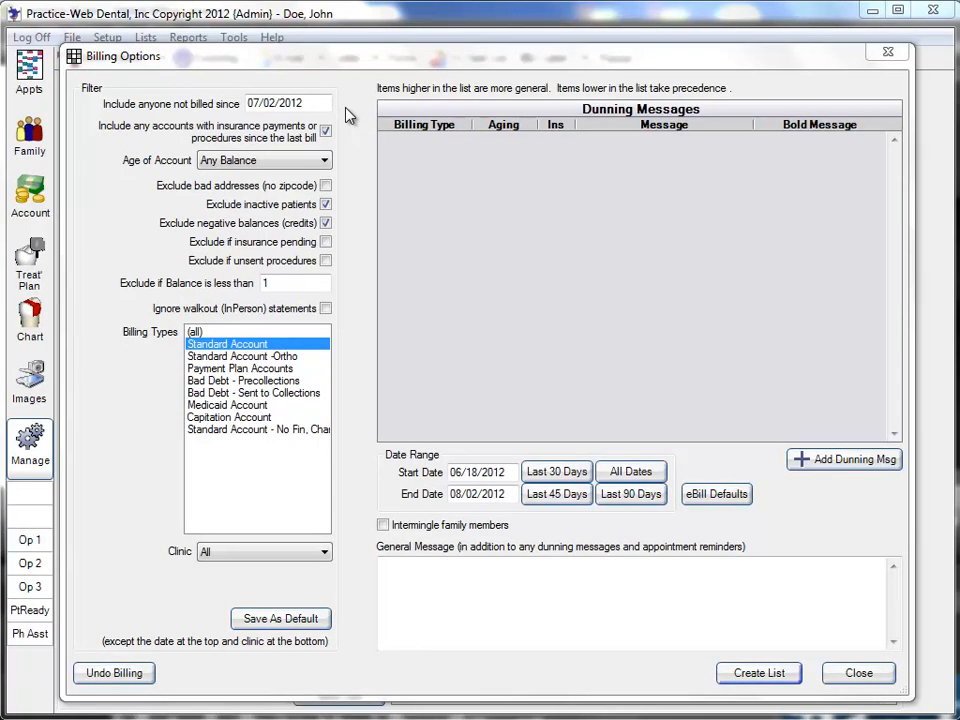
- Set the billing filter to include anyone not billed since 08/02/2012, keeping the age of account at Any Balance
left_click(282, 104)
key("BackSpace")
type("8")
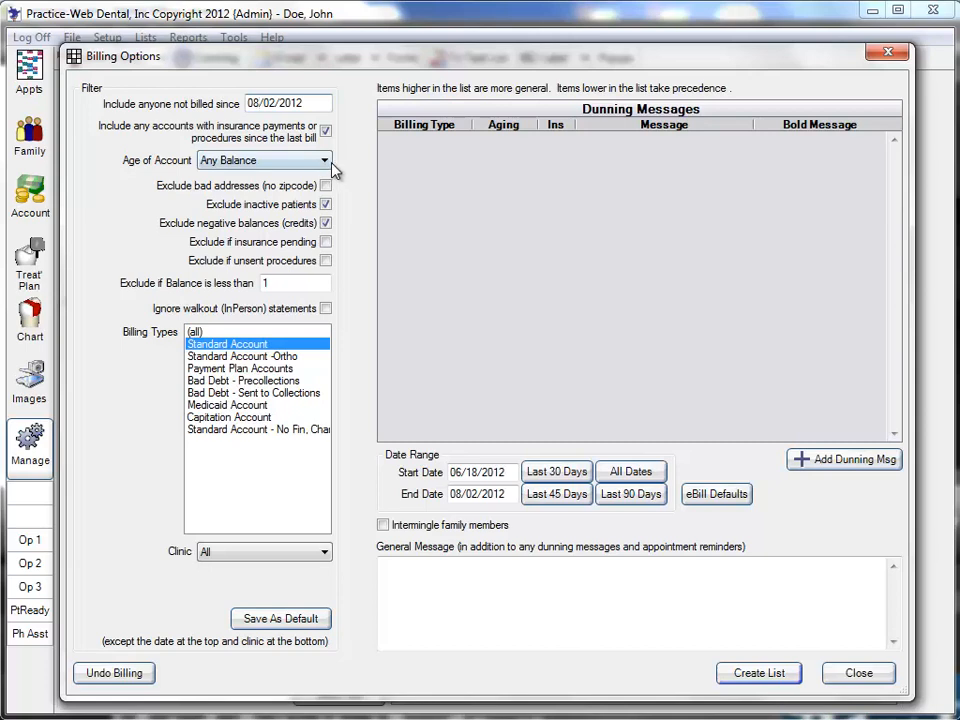
left_click(327, 163)
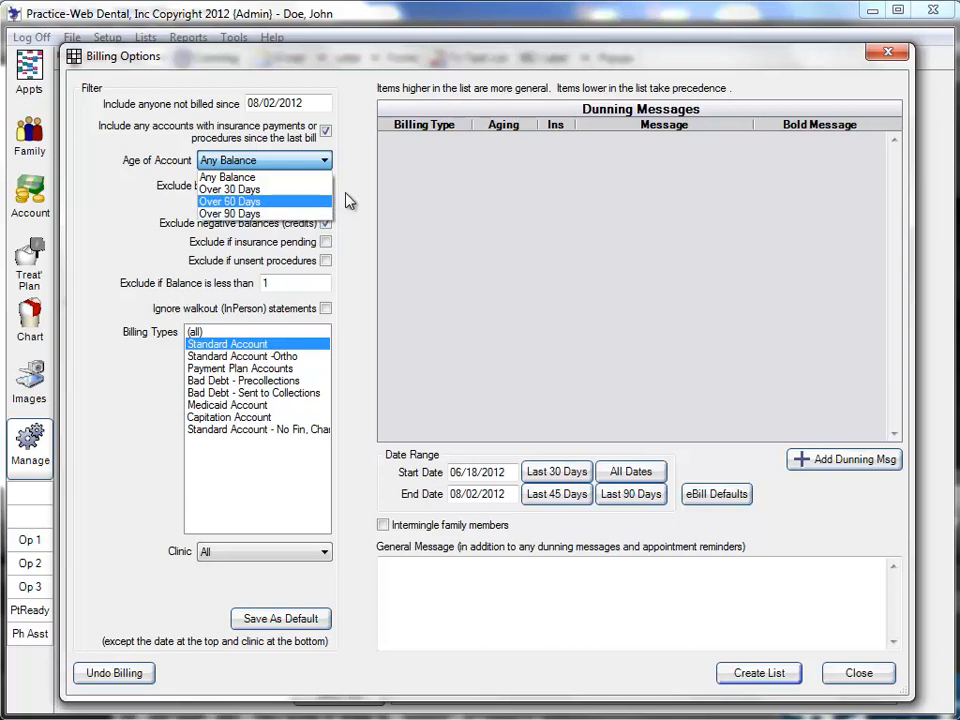
left_click(349, 195)
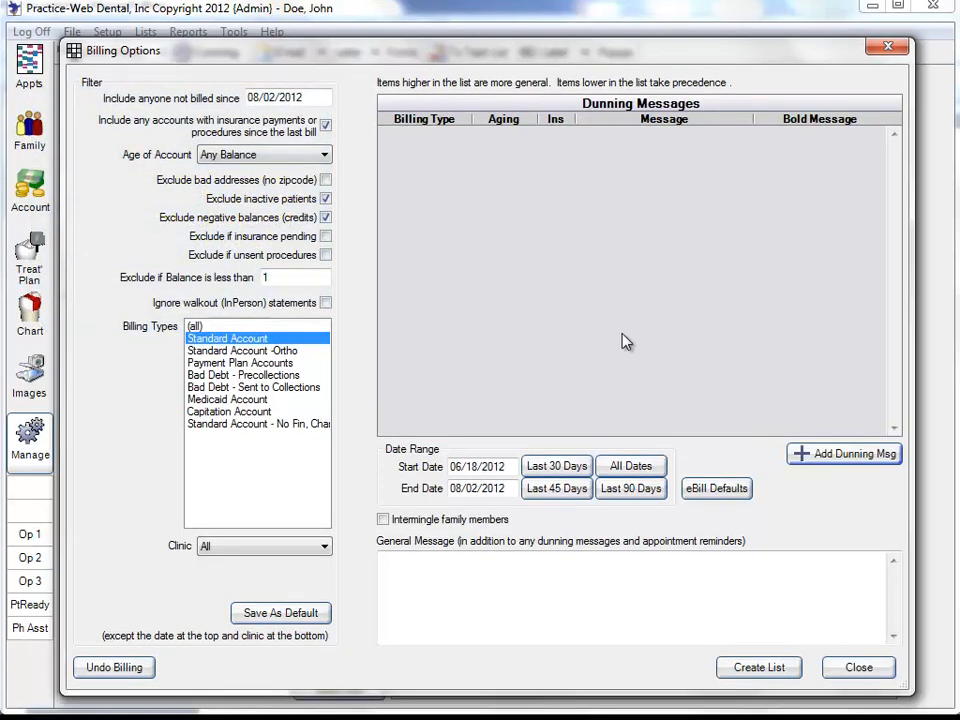
- Add a dunning message for Standard Account balances over 30 days, pasting the past-due notice that requests payment or contact within 14 days
left_click(835, 456)
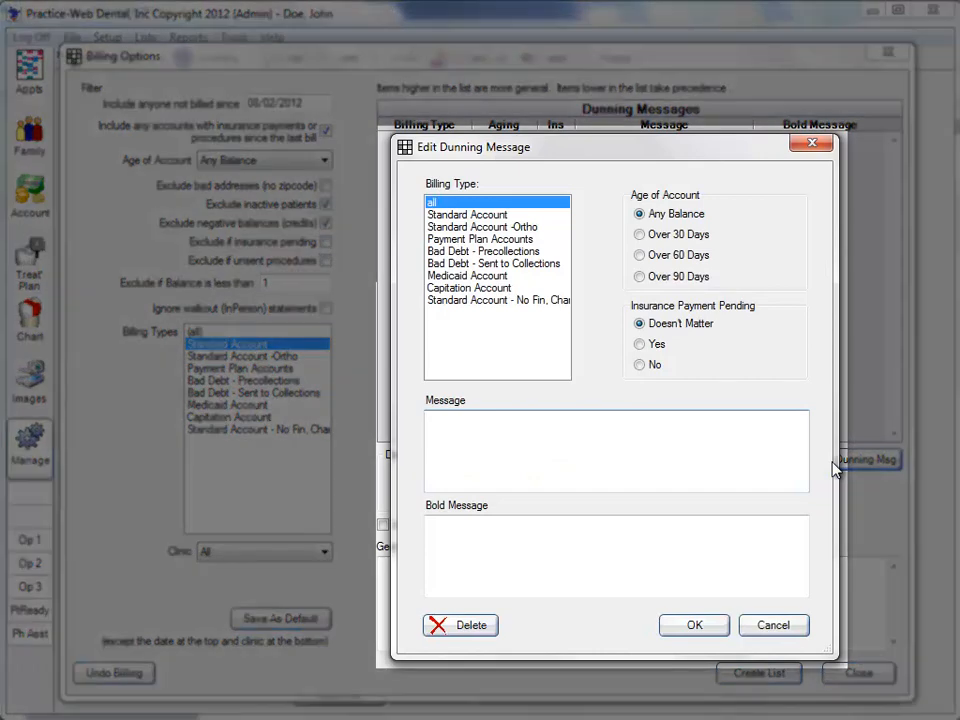
left_click(479, 216)
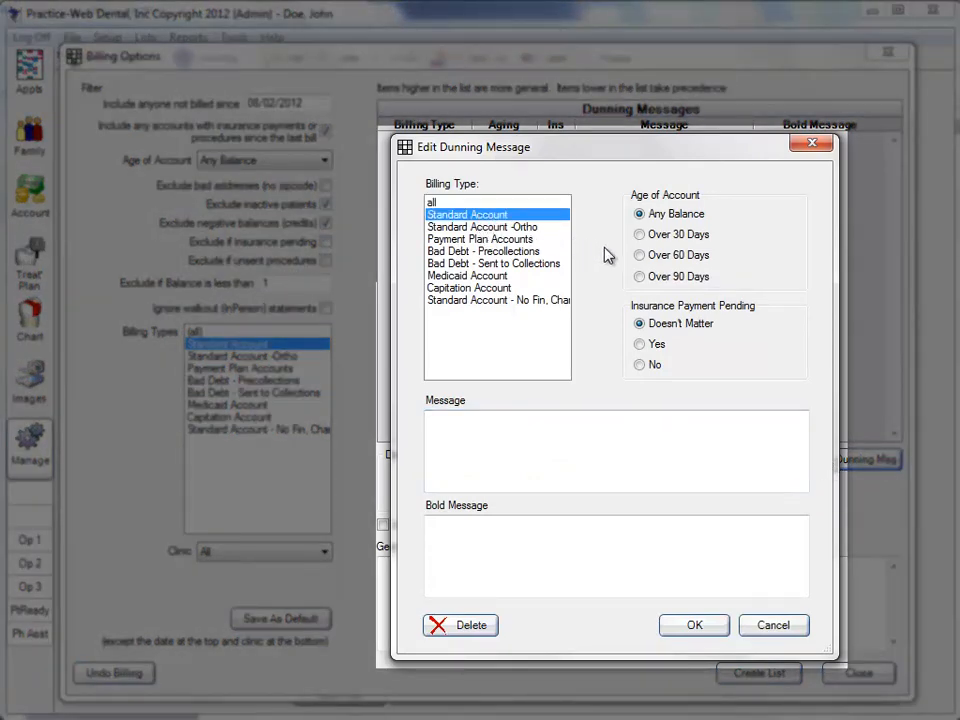
left_click(641, 236)
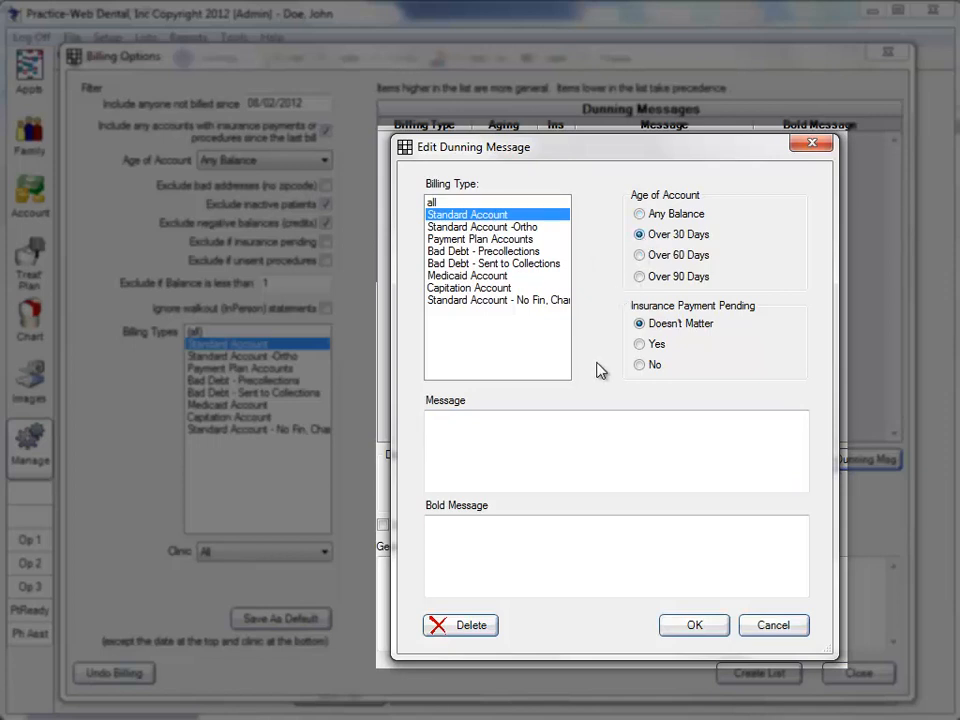
right_click(542, 430)
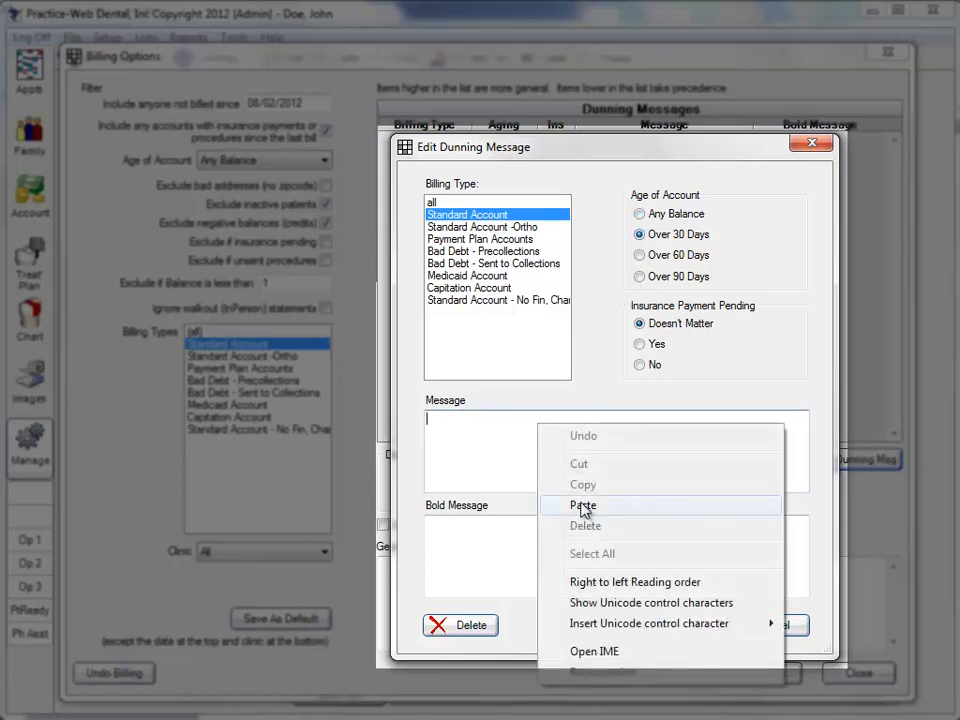
left_click(583, 506)
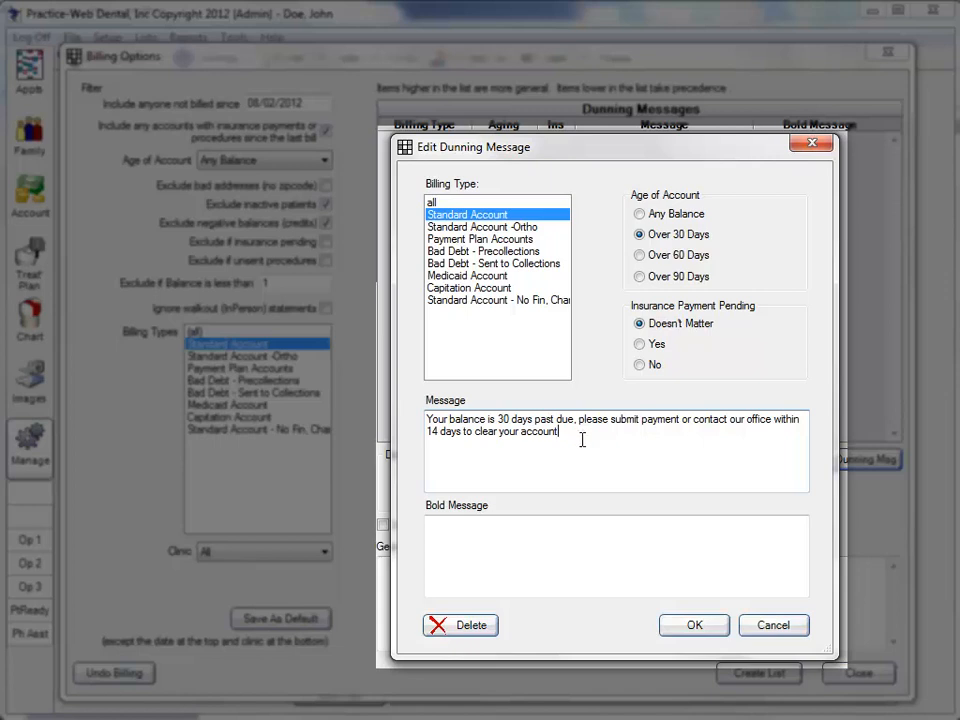
left_click(640, 278)
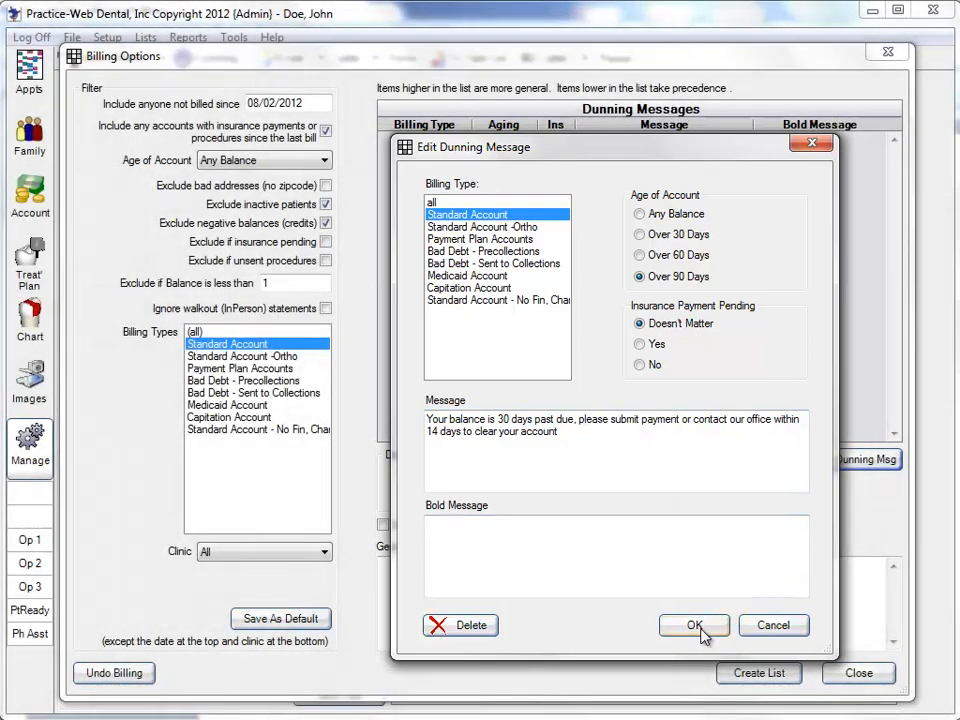
left_click(703, 633)
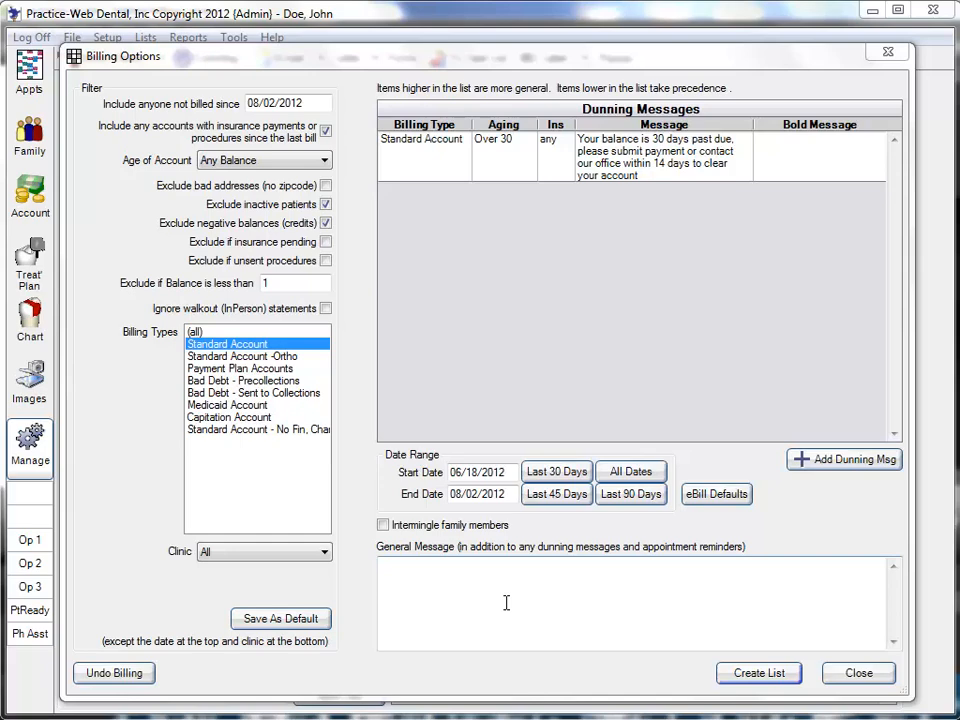
- Create the billing list and review the statement details of the bill whose last statement is dated 07/15/2012
left_click(750, 677)
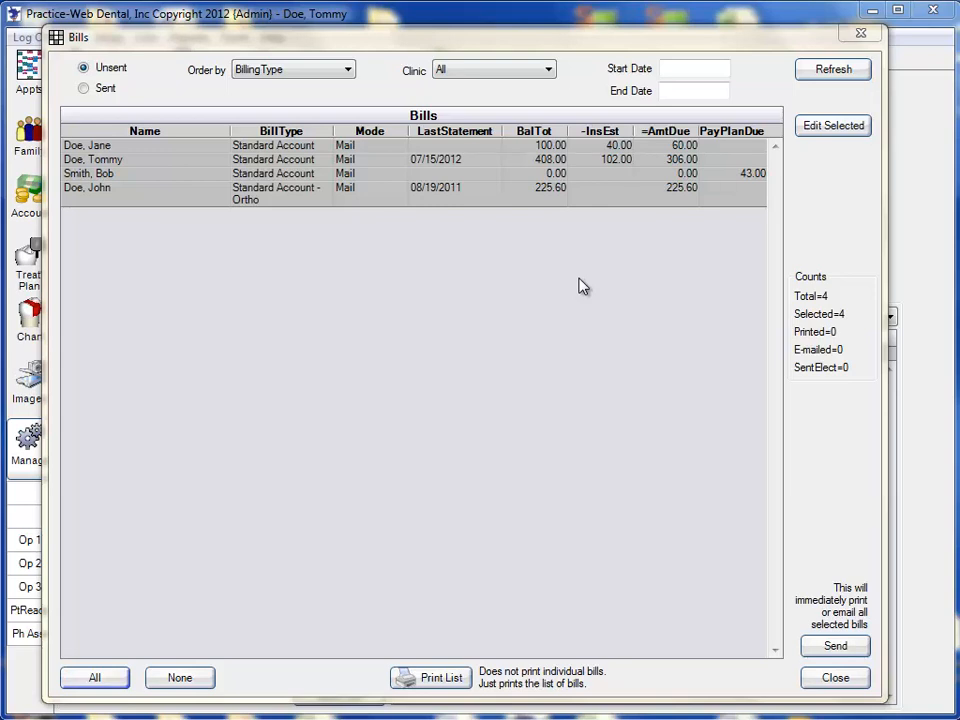
left_click(490, 161)
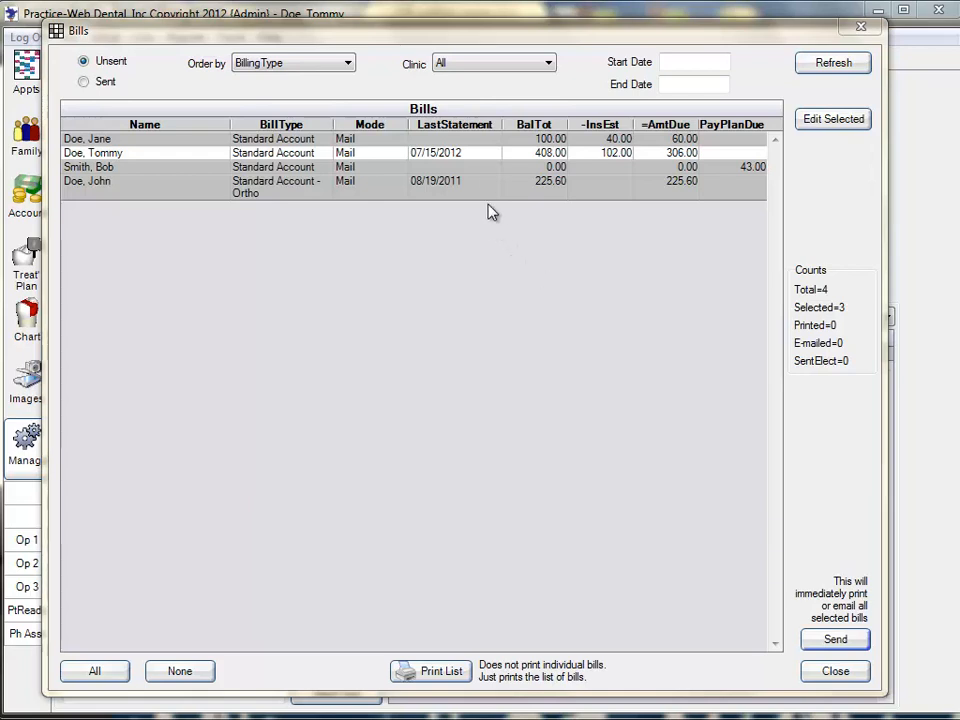
left_click(484, 156)
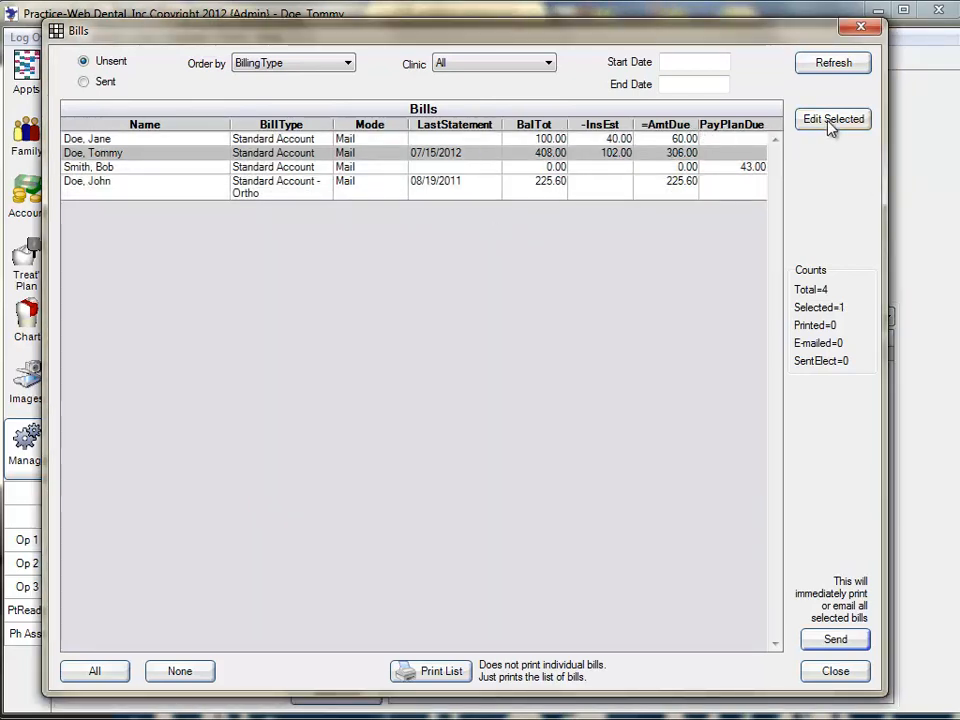
double_click(477, 156)
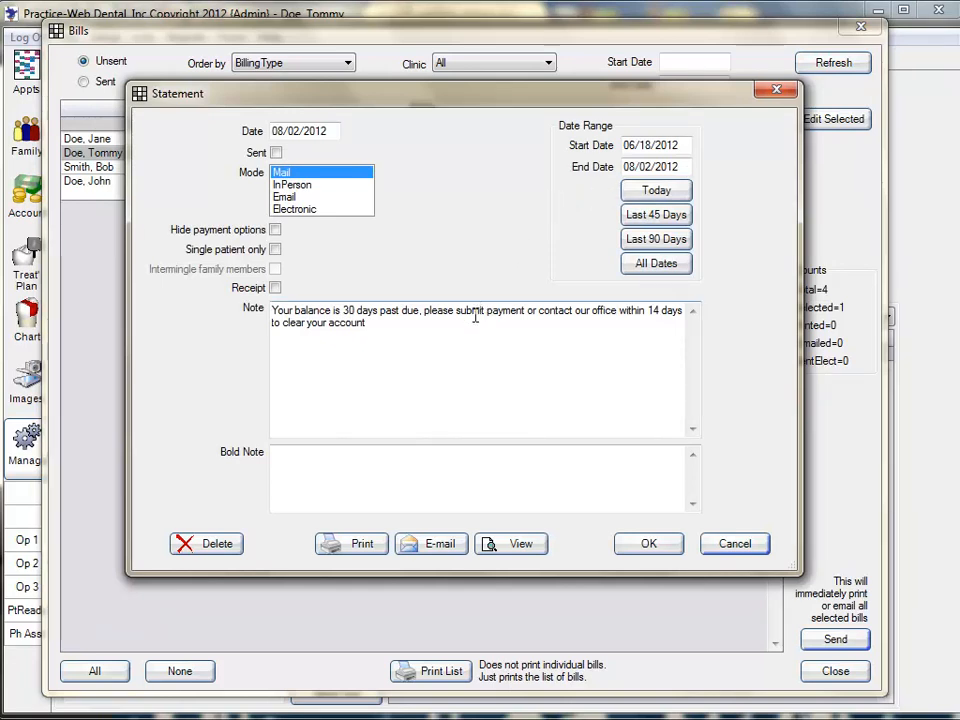
left_click(649, 546)
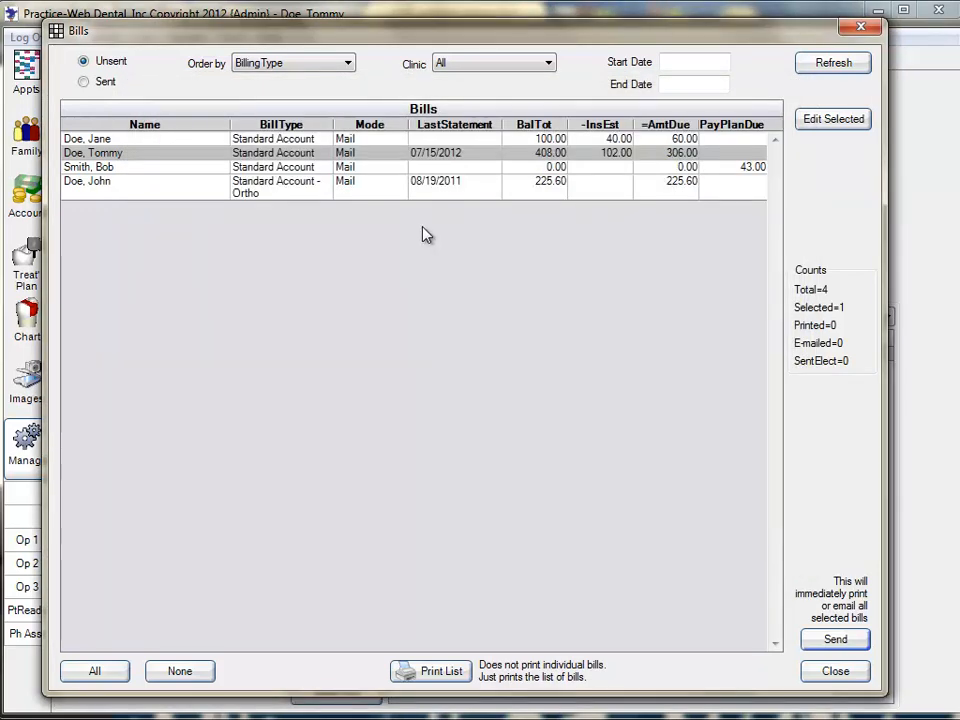
- Go to the patient's account from the bill last issued 07/15/2012, and select all bills in the billing list
right_click(413, 160)
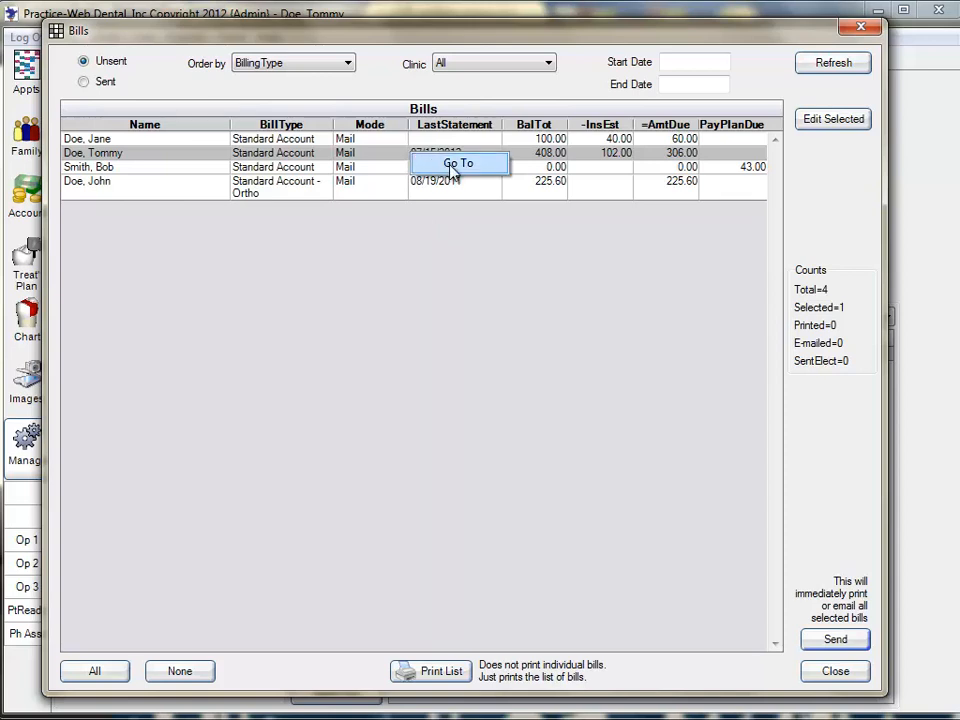
left_click(452, 166)
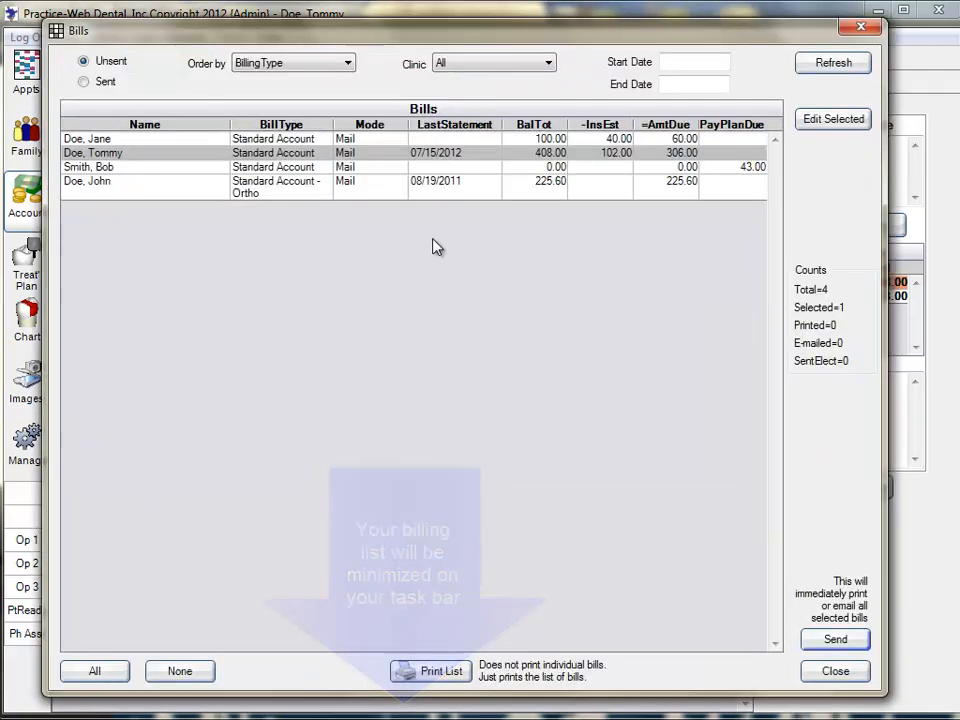
left_click(95, 671)
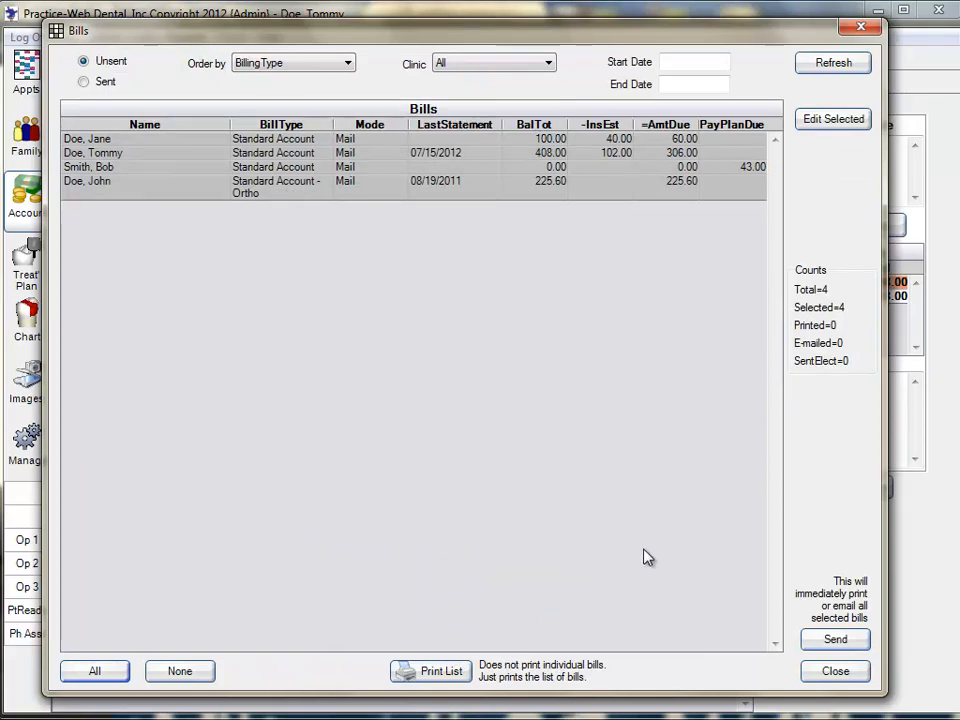